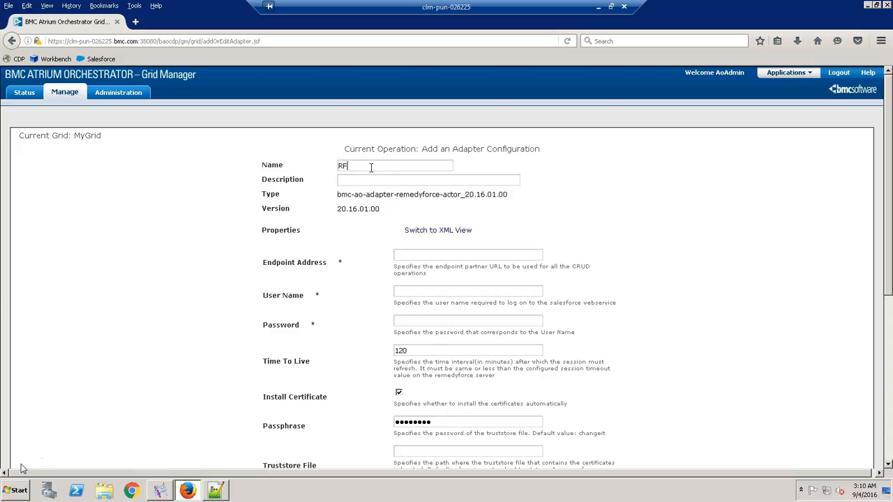
# Step: Complete the adapter's name as RFAdapter and log in to Salesforce in a new browser tab
pyautogui.write('pter')
pyautogui.click(137, 23)
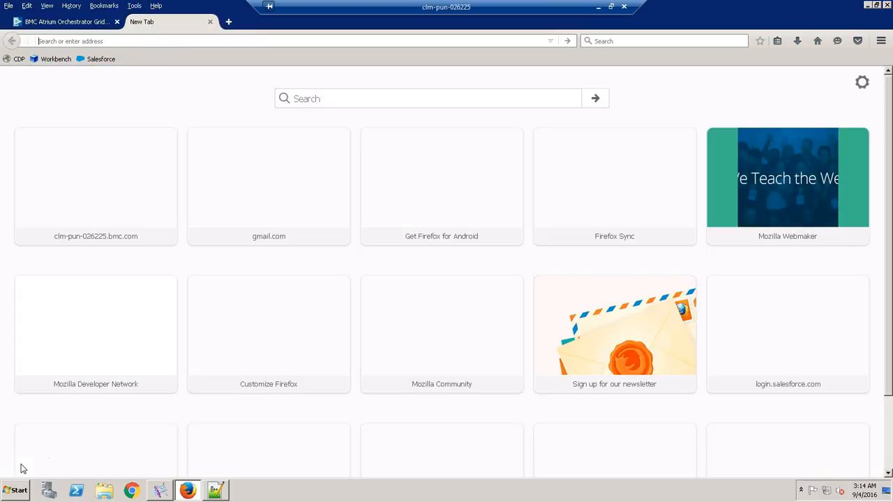
pyautogui.click(101, 59)
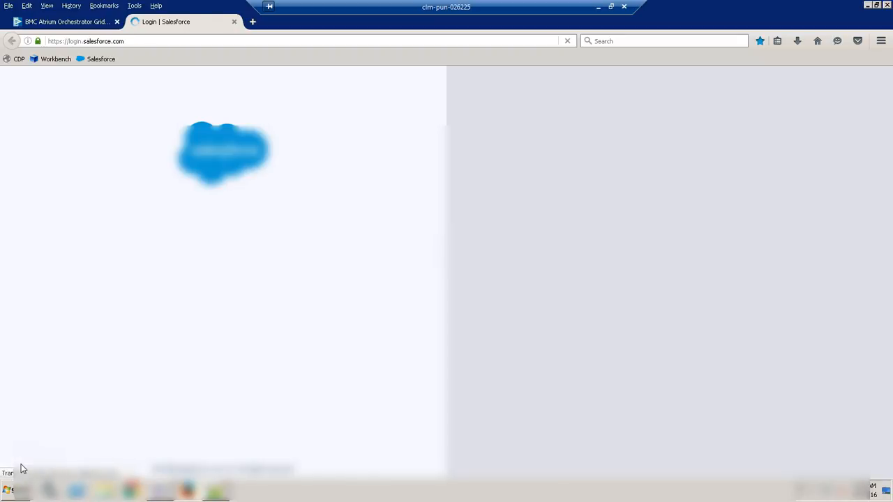
pyautogui.moveTo(275, 237); pyautogui.dragTo(134, 237)
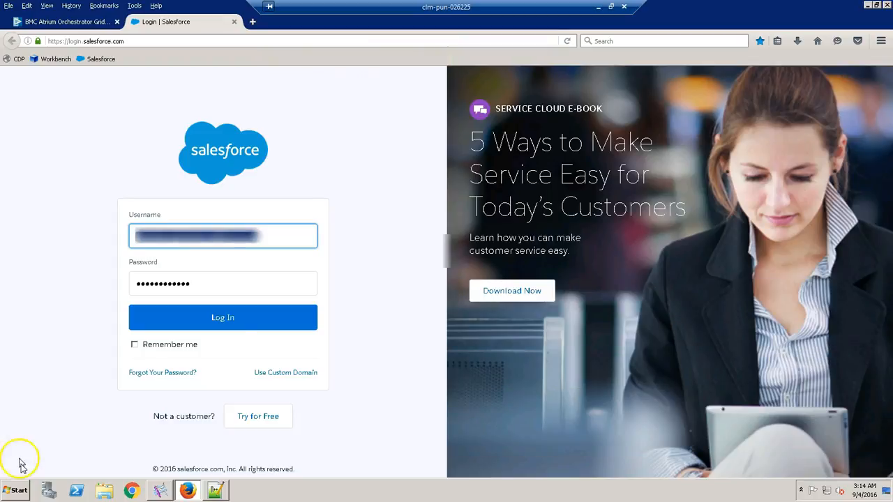
pyautogui.click(242, 322)
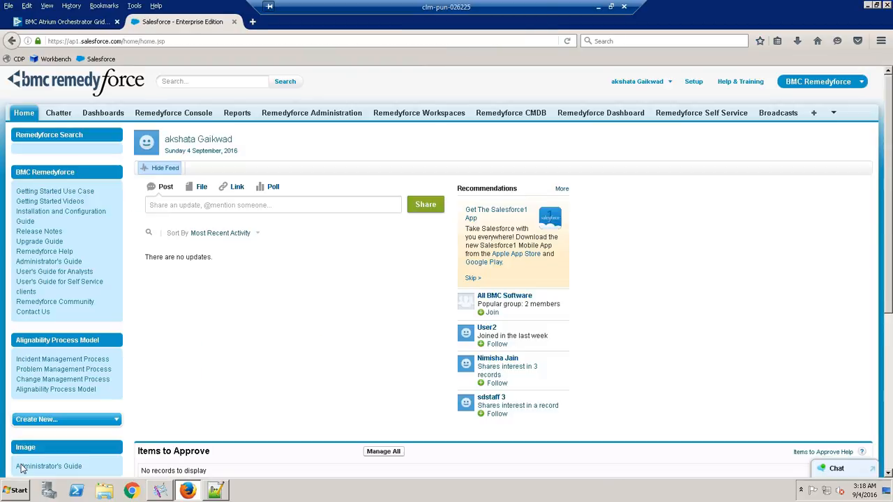
# Step: Open the API page under Develop in the Salesforce setup and generate the Enterprise WSDL with the preset package versions
pyautogui.click(693, 81)
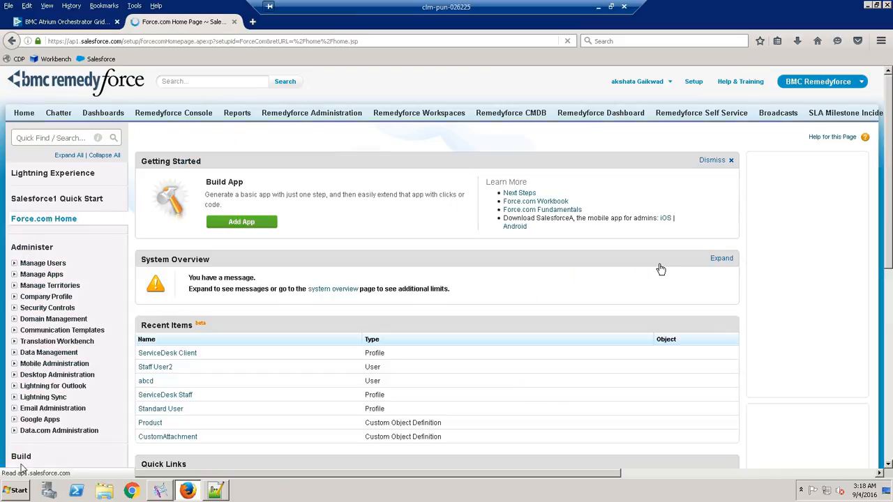
pyautogui.moveTo(890, 237); pyautogui.dragTo(890, 314)
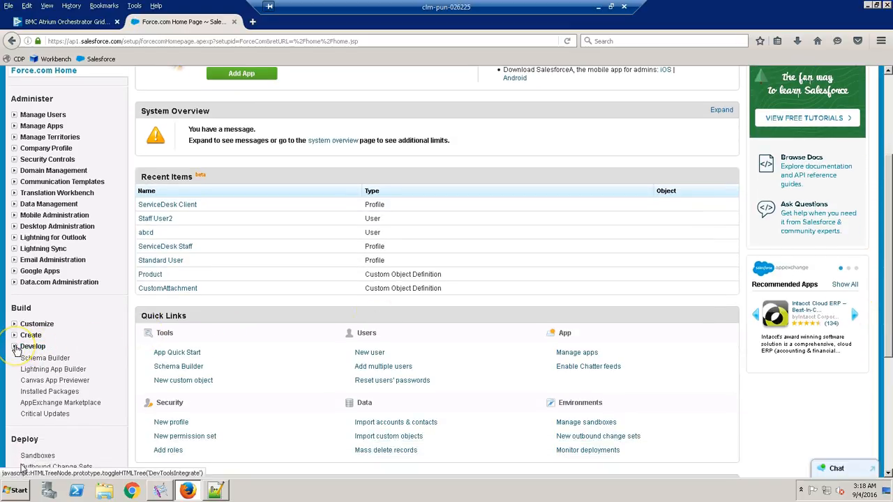
pyautogui.click(15, 347)
pyautogui.click(35, 404)
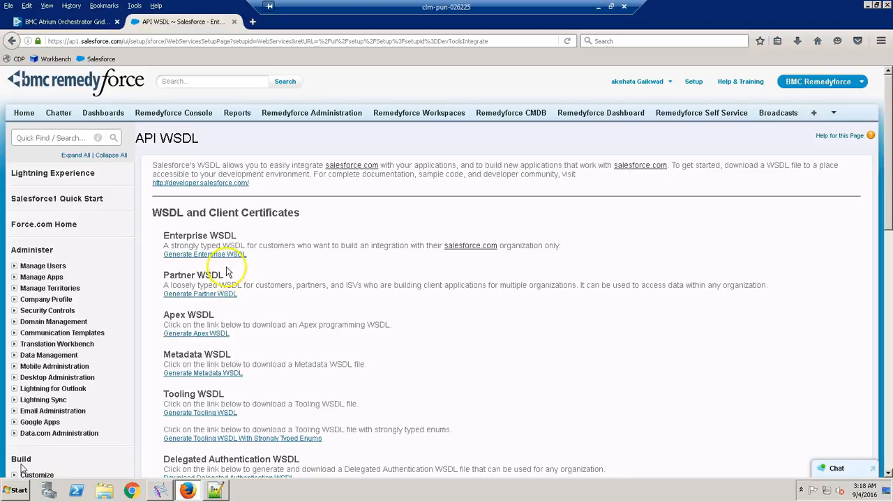
pyautogui.click(223, 255)
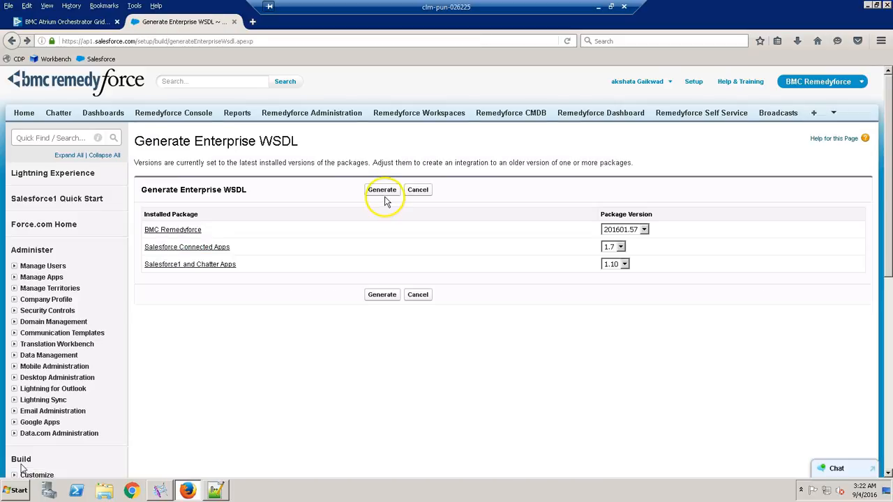
pyautogui.click(382, 190)
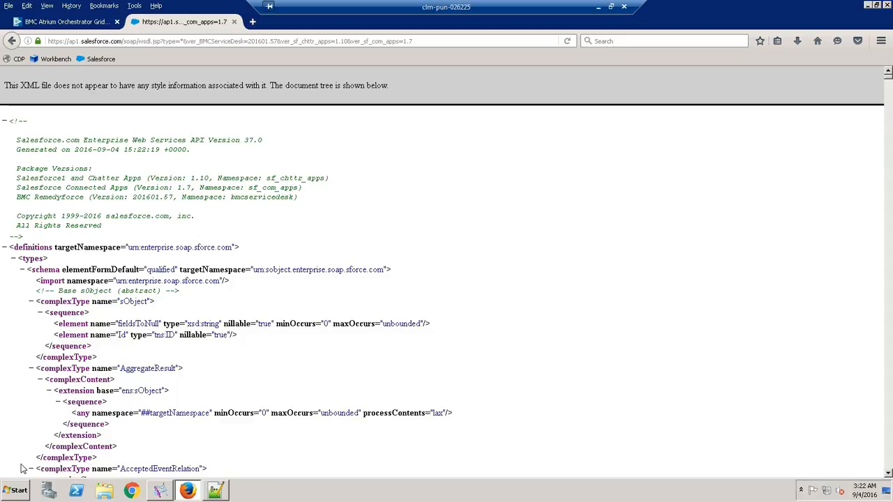
# Step: Copy the SOAP service address URL at the end of the WSDL into the empty new 1 document in Notepad++
pyautogui.scroll(-20, 22, 469)
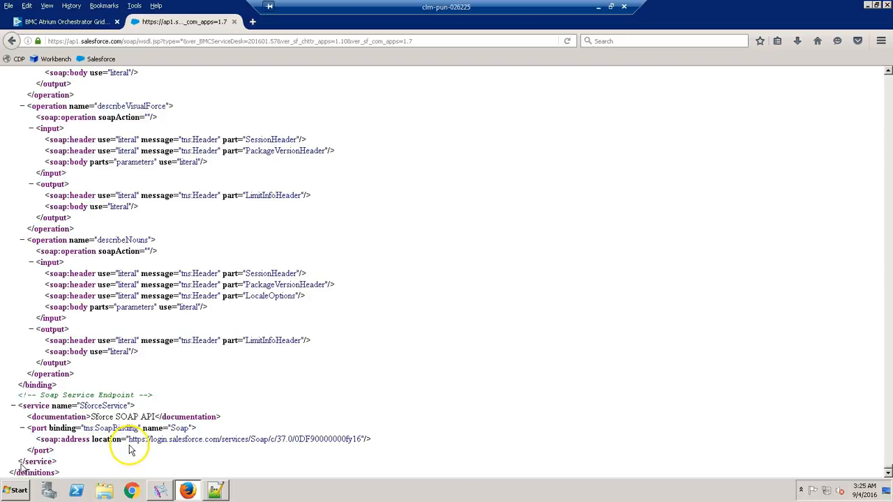
pyautogui.moveTo(128, 439); pyautogui.dragTo(361, 438)
pyautogui.hotkey('ctrl', 'c')
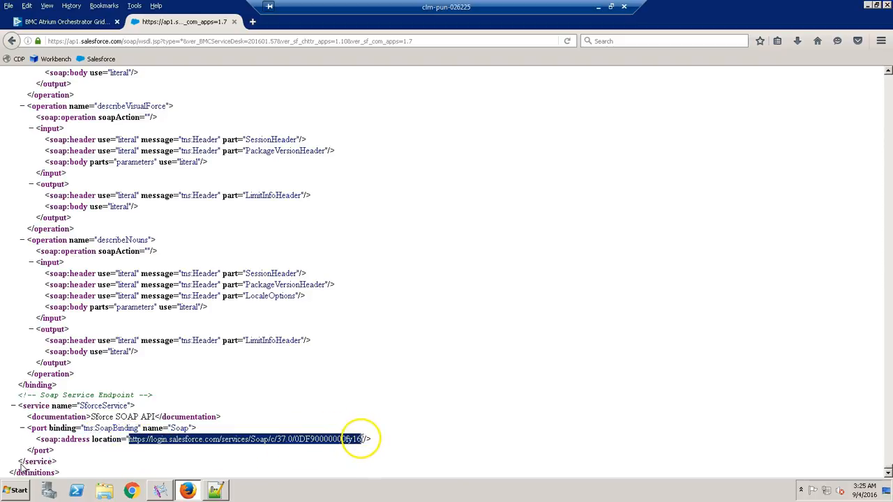
pyautogui.click(216, 491)
pyautogui.click(254, 225)
pyautogui.hotkey('ctrl', 'v')
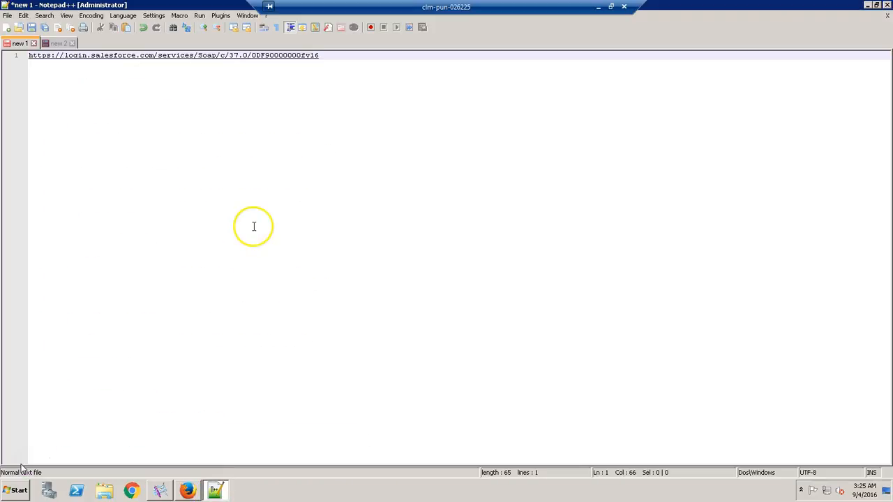
pyautogui.moveTo(319, 55); pyautogui.dragTo(253, 55)
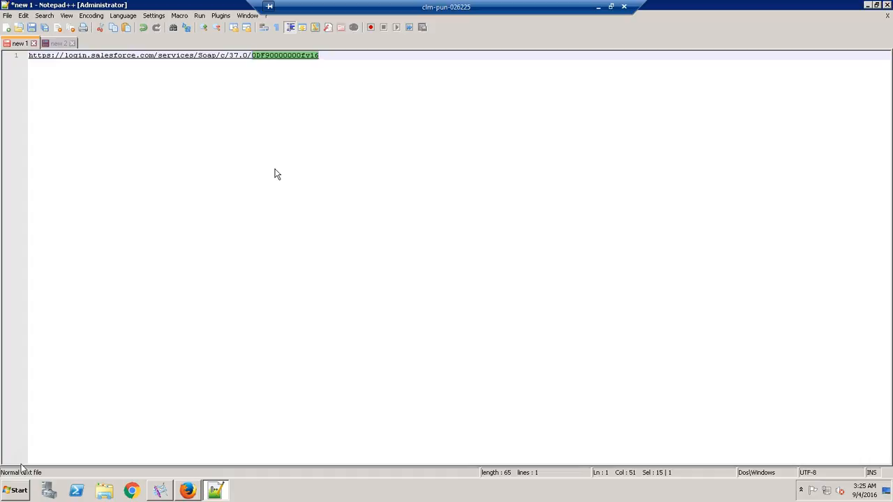
pyautogui.press('Delete')
pyautogui.press('Left')
pyautogui.press('Left')
pyautogui.press('Left')
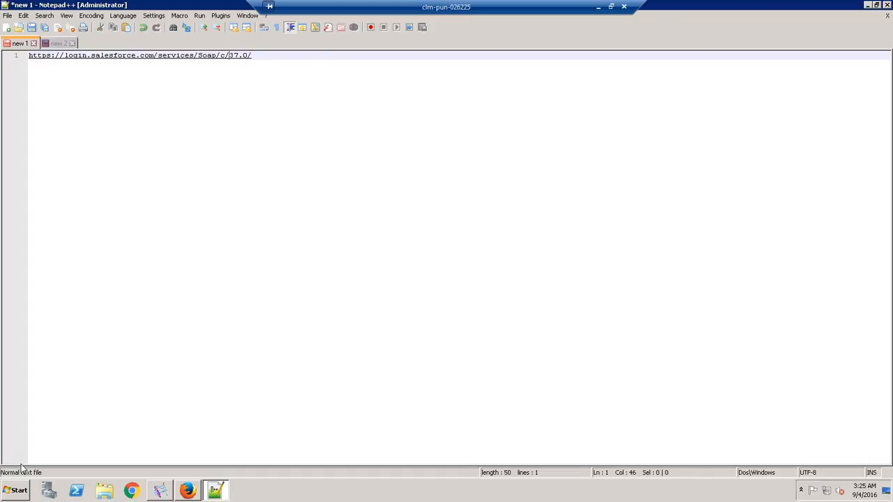
pyautogui.press('BackSpace')
pyautogui.write('u')
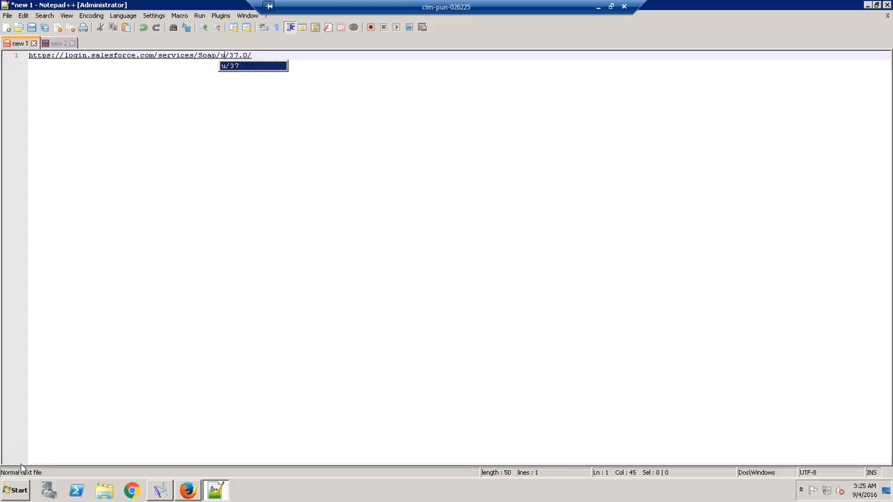
pyautogui.press('Escape')
pyautogui.press('End')
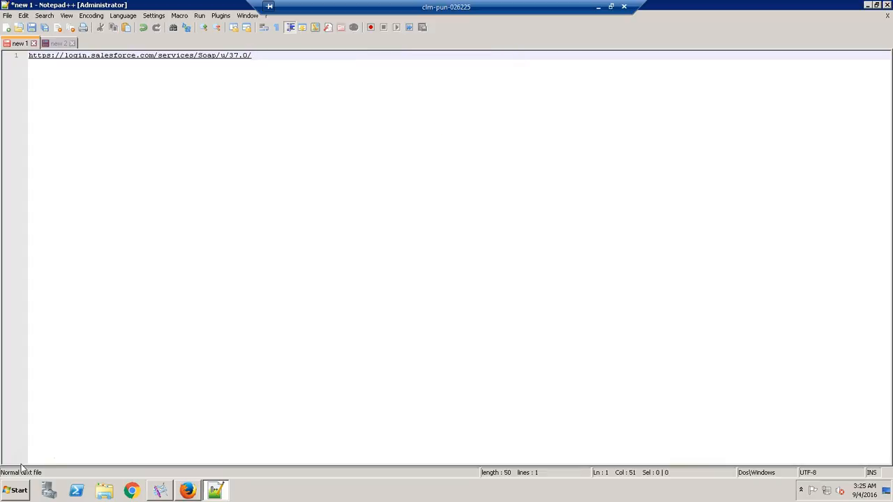
# Step: Copy the edited URL into the Endpoint Address of the adapter configuration in Grid Manager
pyautogui.hotkey('ctrl', 'a')
pyautogui.hotkey('ctrl', 'c')
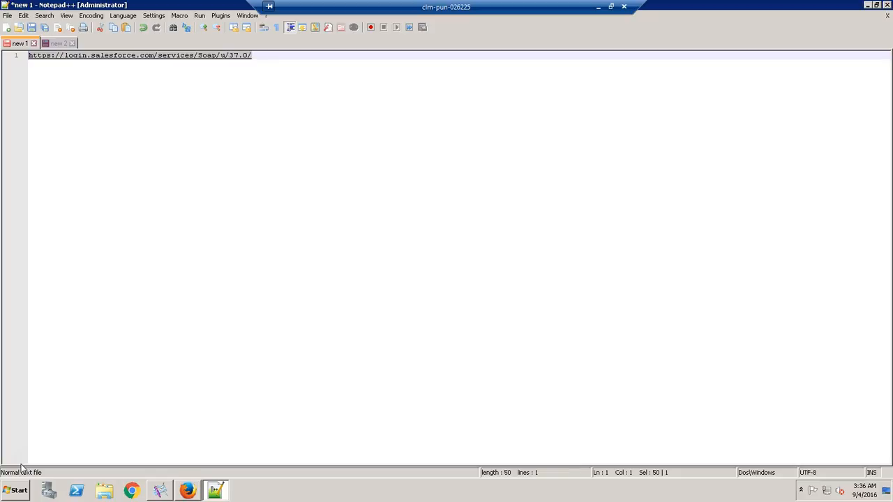
pyautogui.hotkey('alt', 'Tab')
pyautogui.click(429, 190)
pyautogui.hotkey('ctrl', 'v')
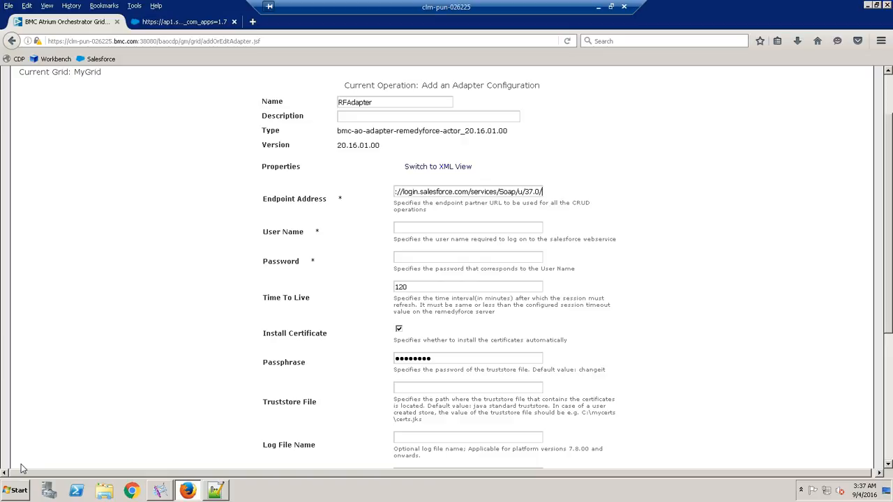
# Step: Enter the Salesforce user name and account password, keep the remaining defaults, and save the adapter configuration
pyautogui.click(424, 227)
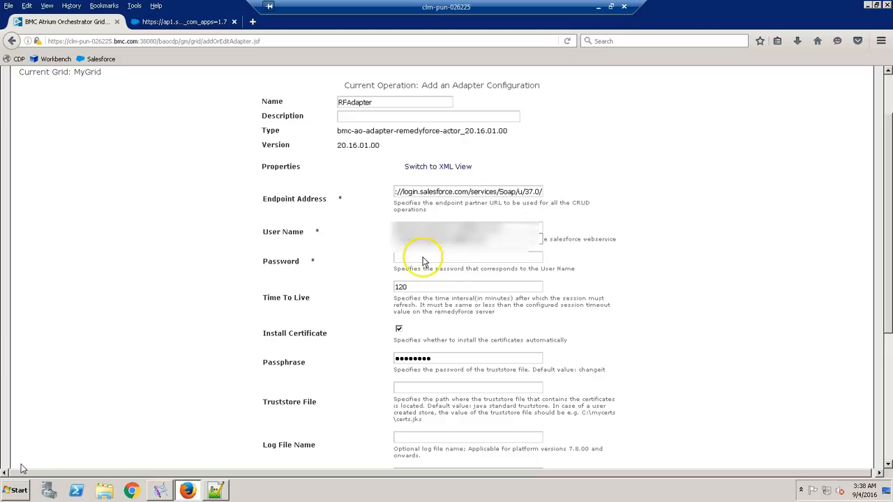
pyautogui.click(423, 255)
pyautogui.write('●●●●●●●●●●●')
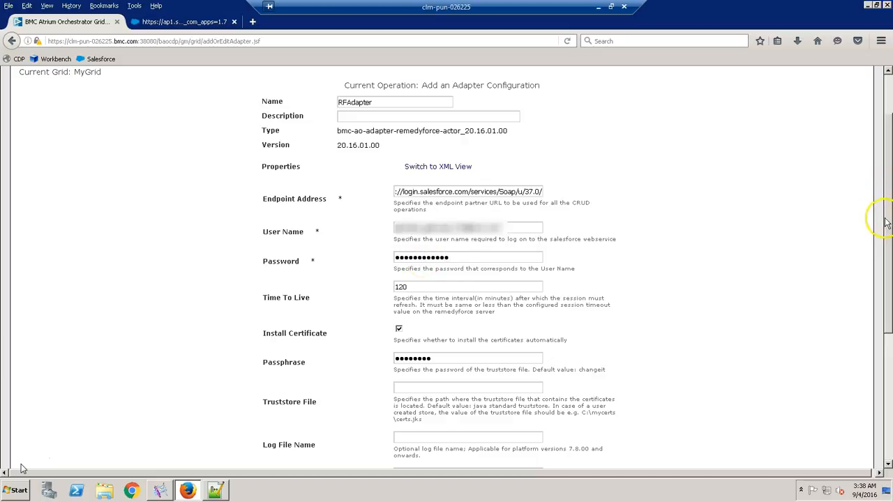
pyautogui.moveTo(888, 224); pyautogui.dragTo(888, 422)
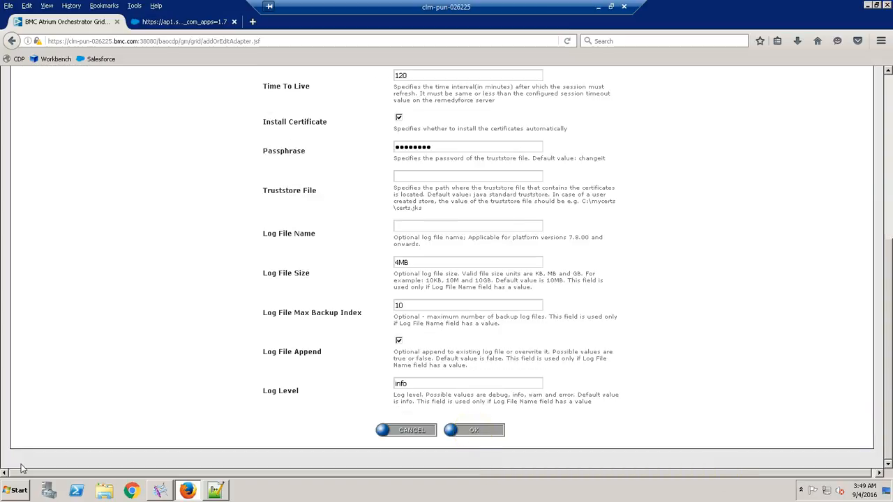
pyautogui.click(474, 429)
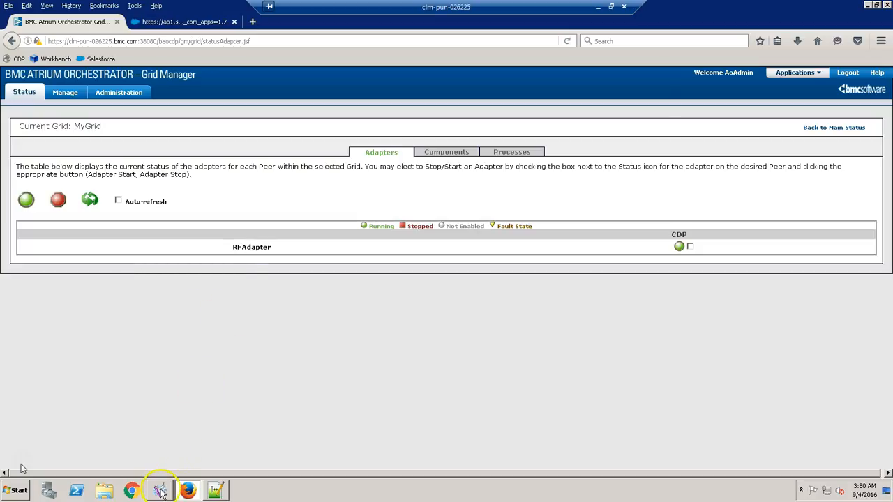
# Step: Switch to Development Studio and open the Create Objects process of the AO-AD-BMC_Remedyforce module
pyautogui.click(160, 490)
pyautogui.click(66, 136)
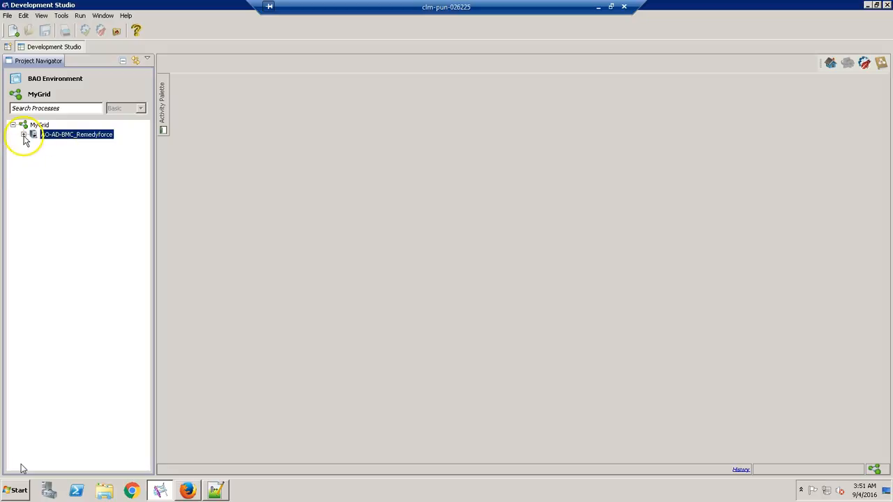
pyautogui.click(24, 135)
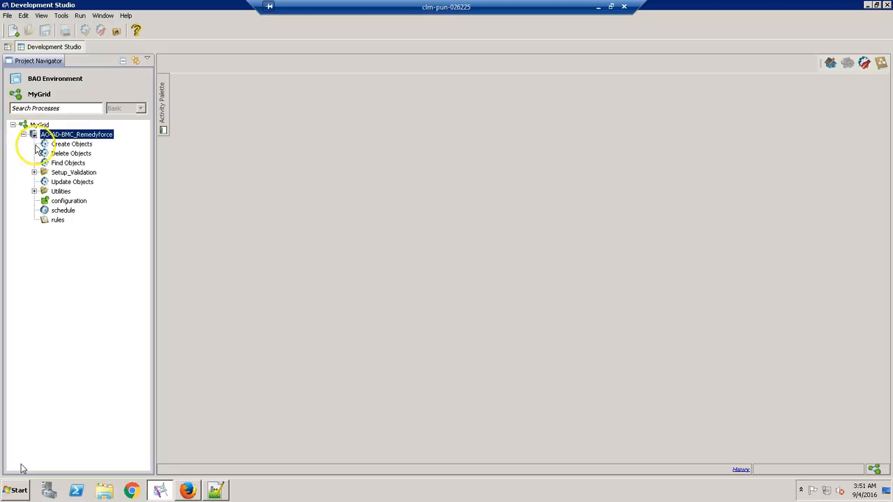
pyautogui.click(70, 145)
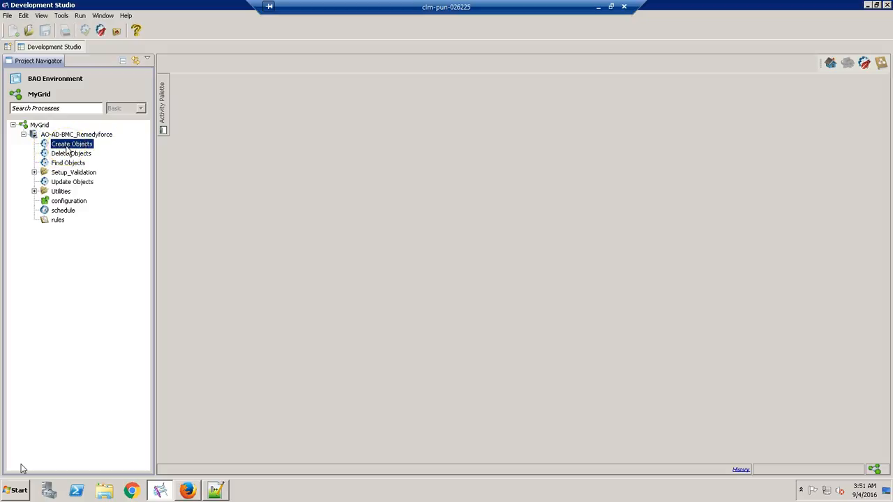
pyautogui.doubleClick(68, 145)
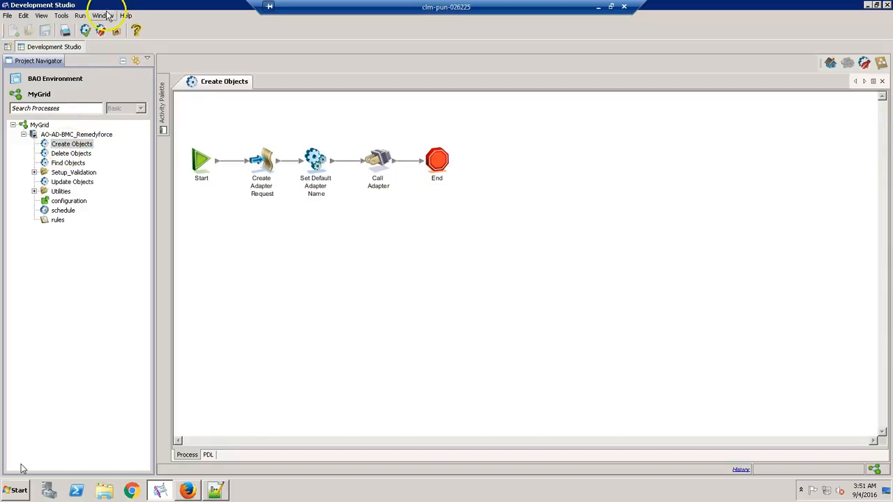
# Step: Start a test of the Create Objects workflow as if triggered by a rule, schedule, or SOAP
pyautogui.click(80, 15)
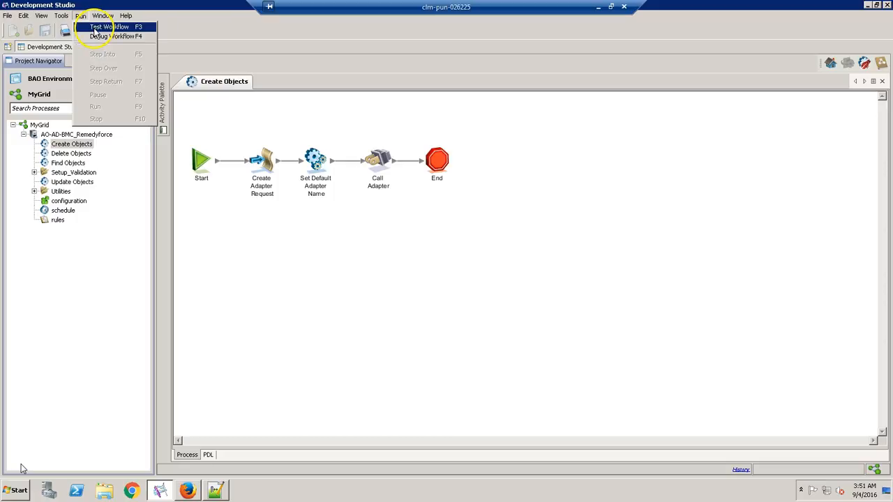
pyautogui.click(98, 27)
pyautogui.click(530, 305)
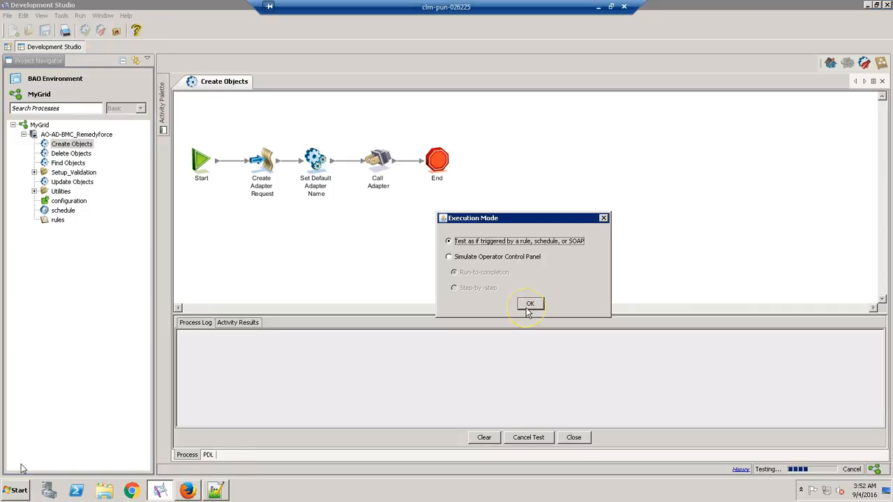
pyautogui.click(530, 305)
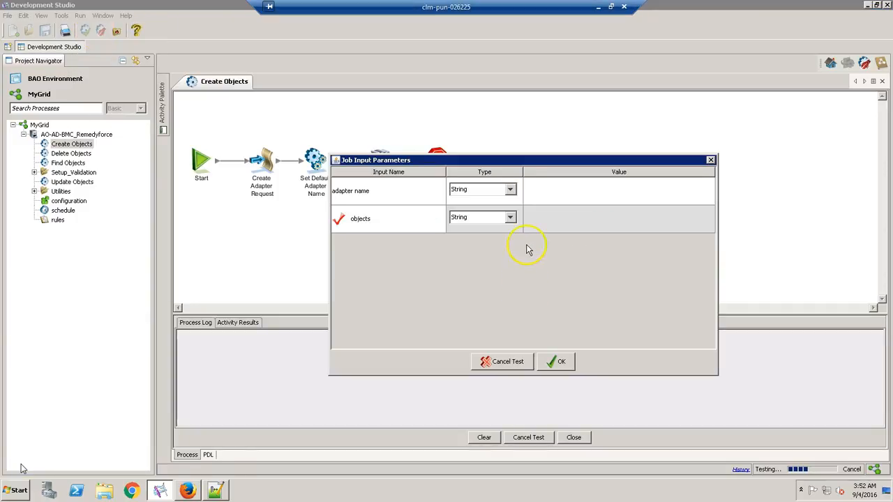
# Step: Set the adapter name job input parameter to RFAdapter
pyautogui.doubleClick(533, 190)
pyautogui.write('RFAdapter')
pyautogui.click(533, 187)
pyautogui.click(536, 222)
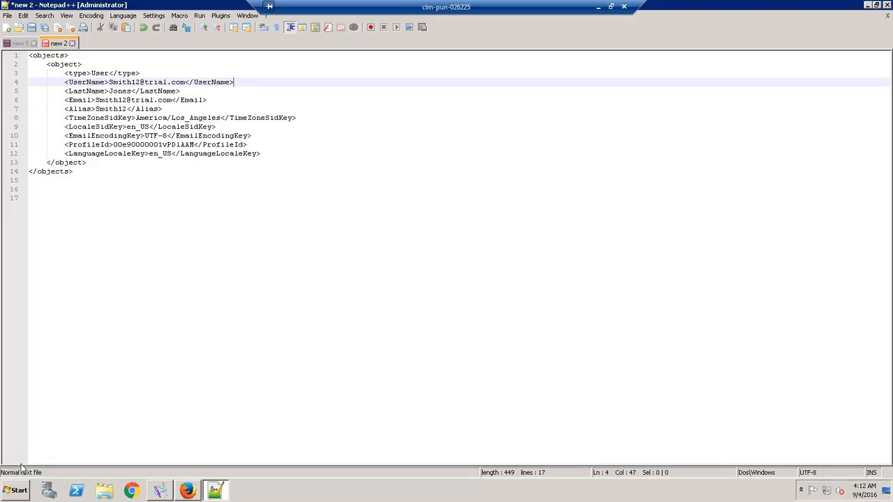
# Step: Set the objects job input to type XML with the complete user definition copied from Notepad++, and run the Create Objects test in Development Studio
pyautogui.hotkey('ctrl', 'a')
pyautogui.click(160, 490)
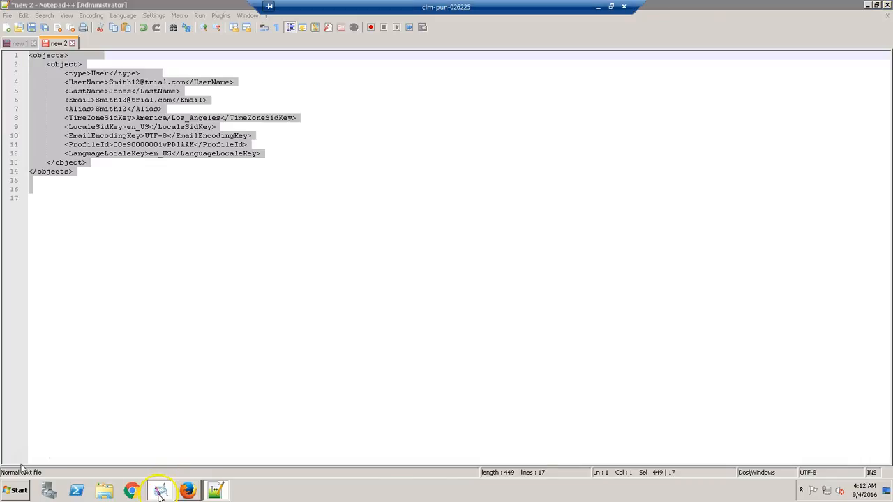
pyautogui.click(511, 218)
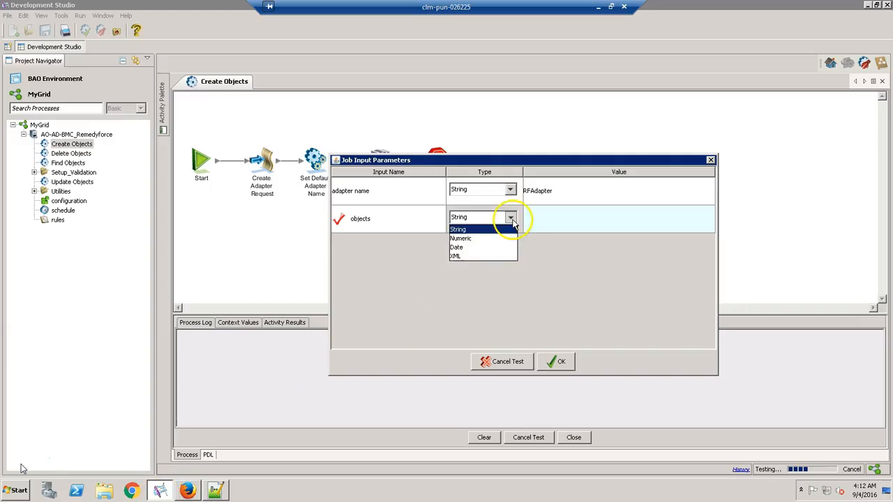
pyautogui.click(473, 259)
pyautogui.click(556, 221)
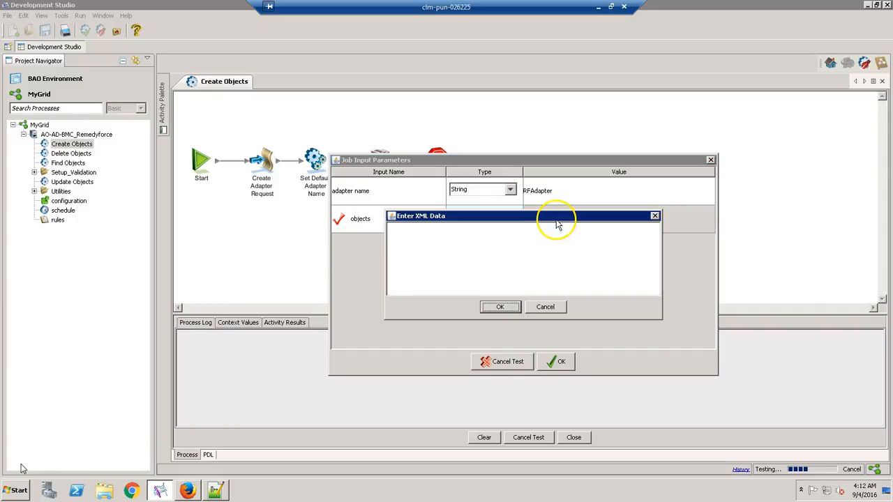
pyautogui.hotkey('ctrl', 'v')
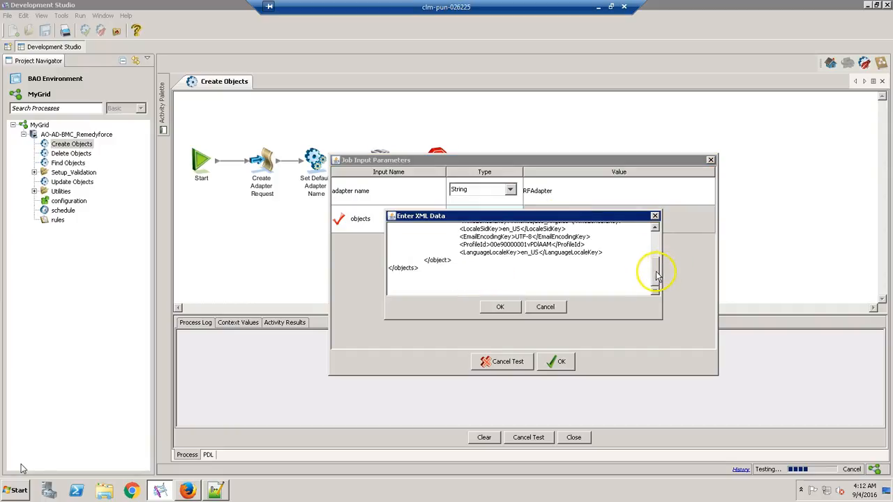
pyautogui.scroll(3, 656, 237)
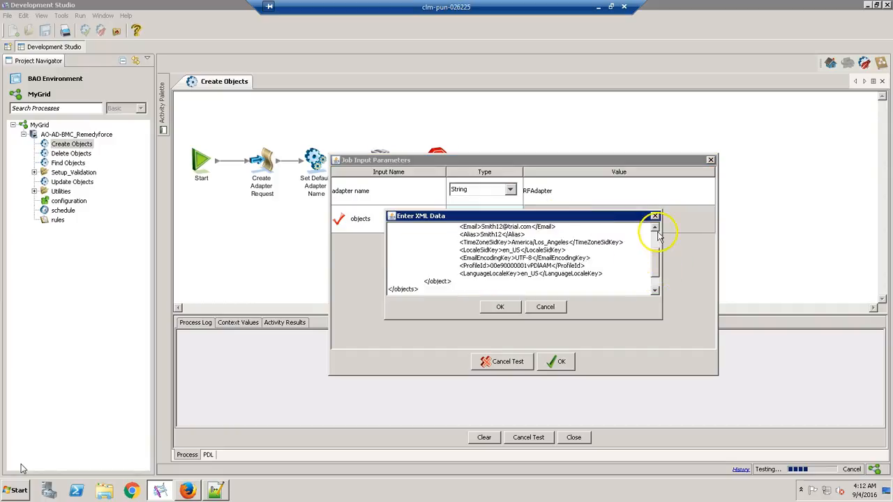
pyautogui.click(500, 307)
pyautogui.click(554, 363)
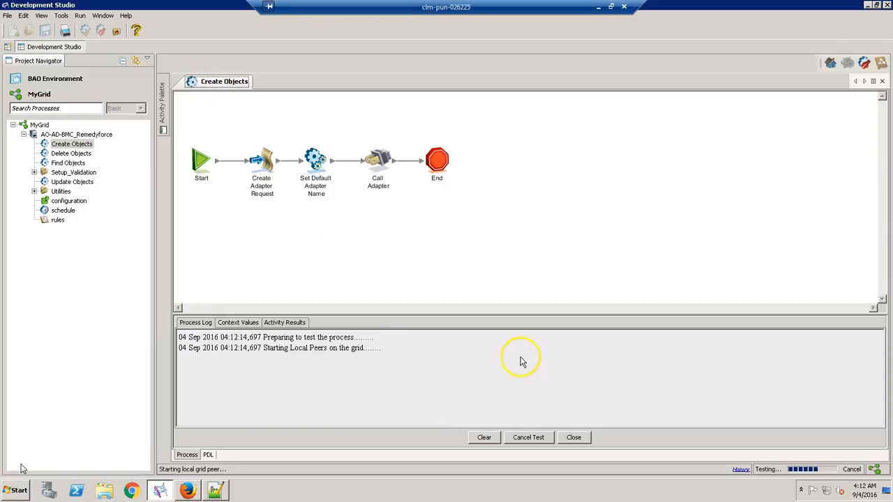
pyautogui.moveTo(507, 312); pyautogui.dragTo(514, 232)
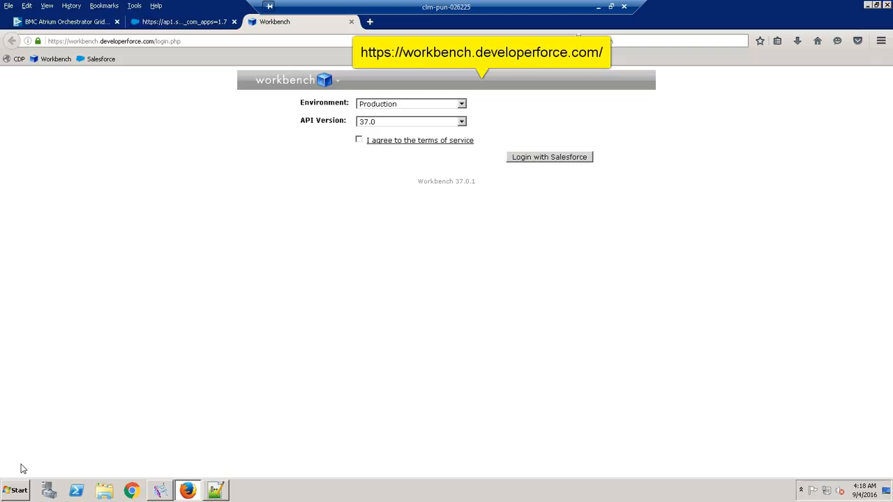
# Step: In Workbench in Firefox, agree to the terms of service and log in with Salesforce, keeping the Production environment and API version 37.0
pyautogui.click(358, 140)
pyautogui.click(551, 160)
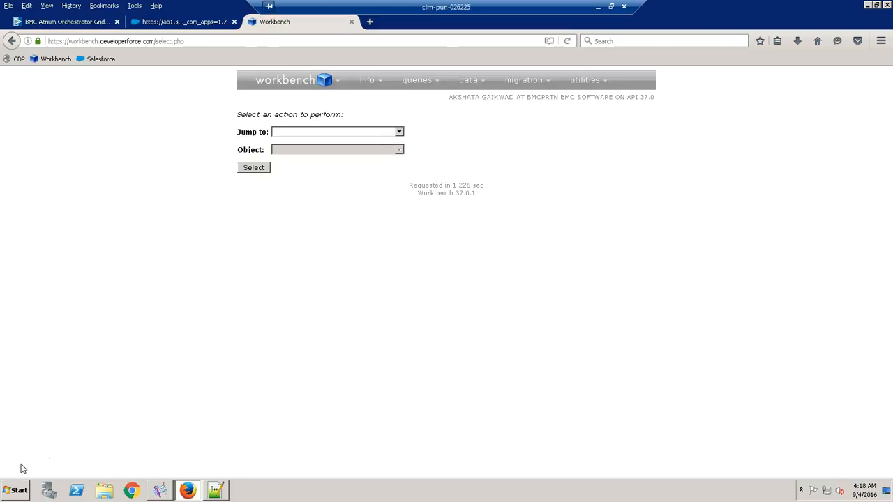
# Step: Choose SOQL Query as the action with User as the object, and open the query builder
pyautogui.click(401, 132)
pyautogui.click(286, 171)
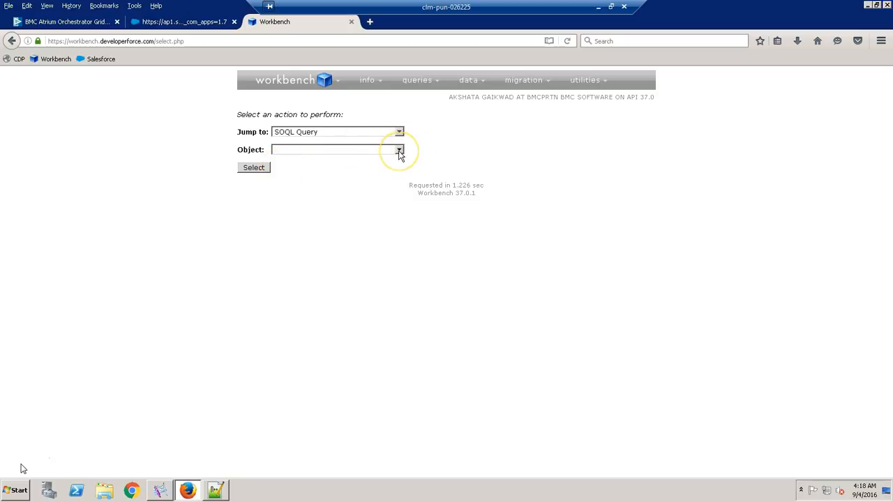
pyautogui.click(400, 151)
pyautogui.press('u')
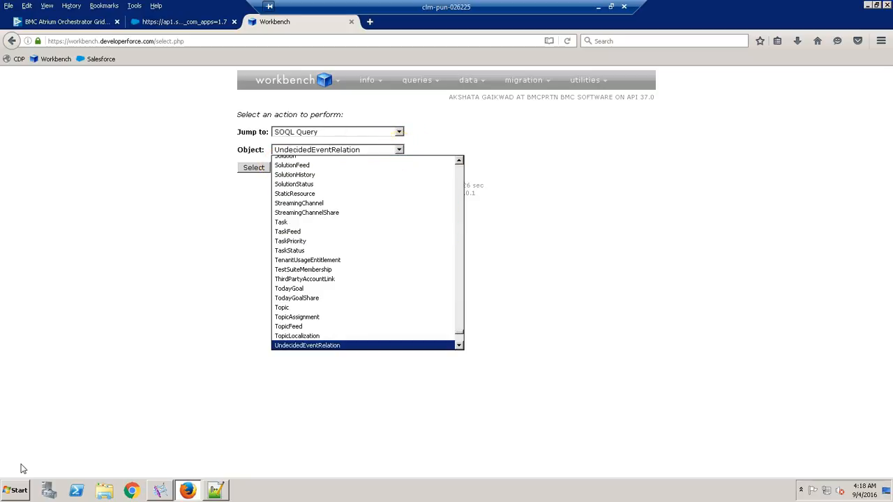
pyautogui.press('s')
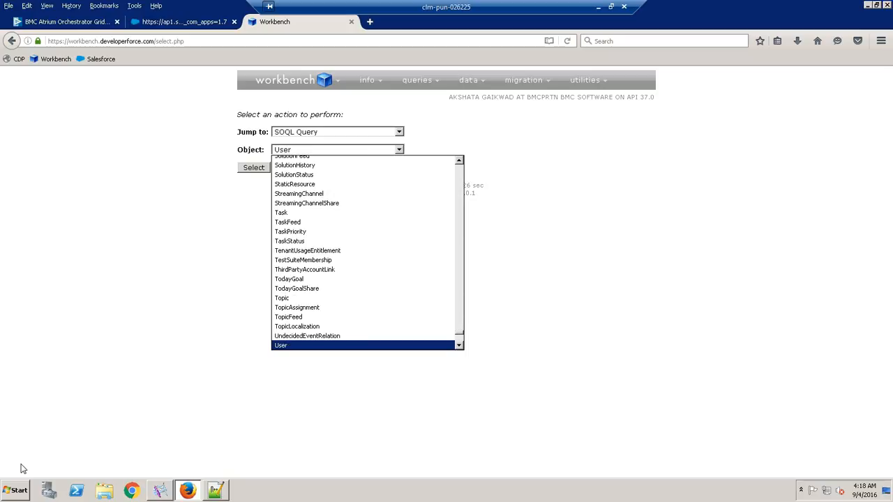
pyautogui.click(291, 345)
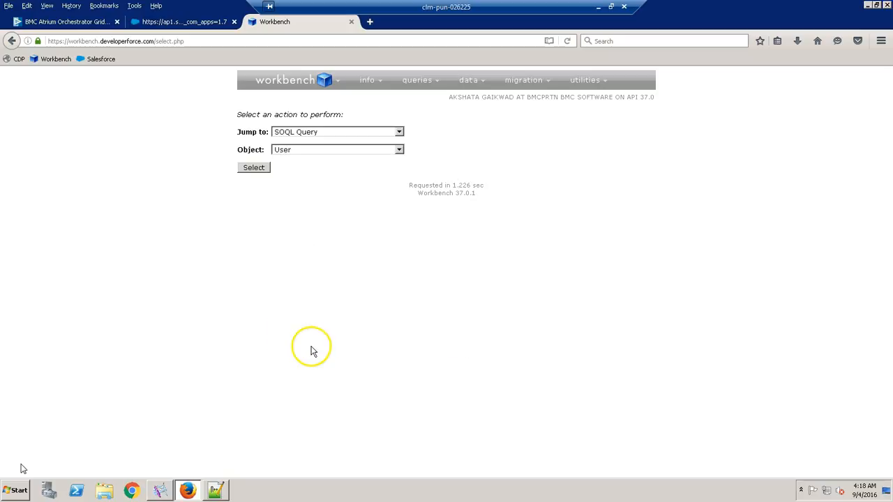
pyautogui.click(256, 170)
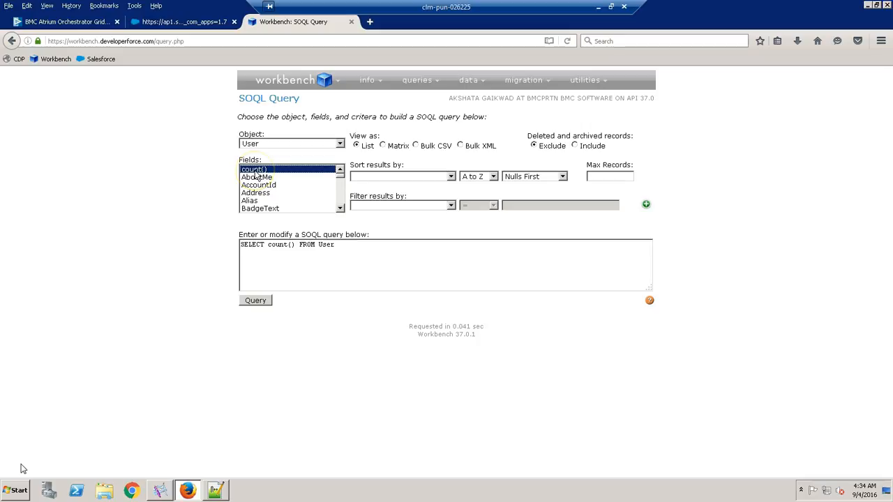
# Step: Build and run a SOQL query selecting Id and Username from User where Id equals the copied ID of the created user
pyautogui.press('u')
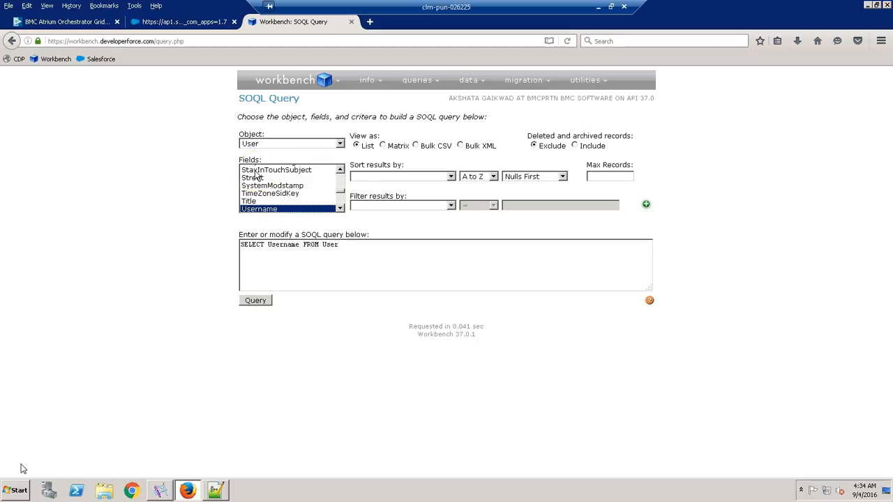
pyautogui.click(343, 246)
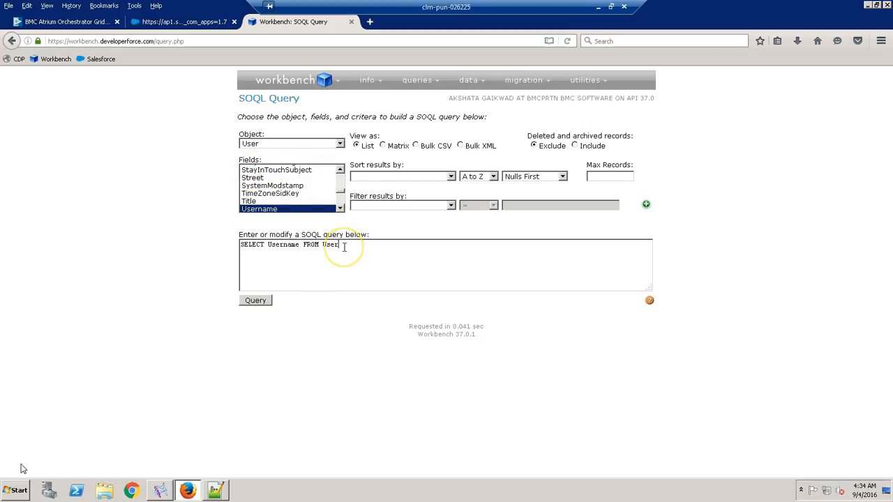
pyautogui.write("where Id='")
pyautogui.hotkey('ctrl', 'v')
pyautogui.write("'")
pyautogui.click(342, 248)
pyautogui.click(266, 246)
pyautogui.write('Id,')
pyautogui.click(256, 301)
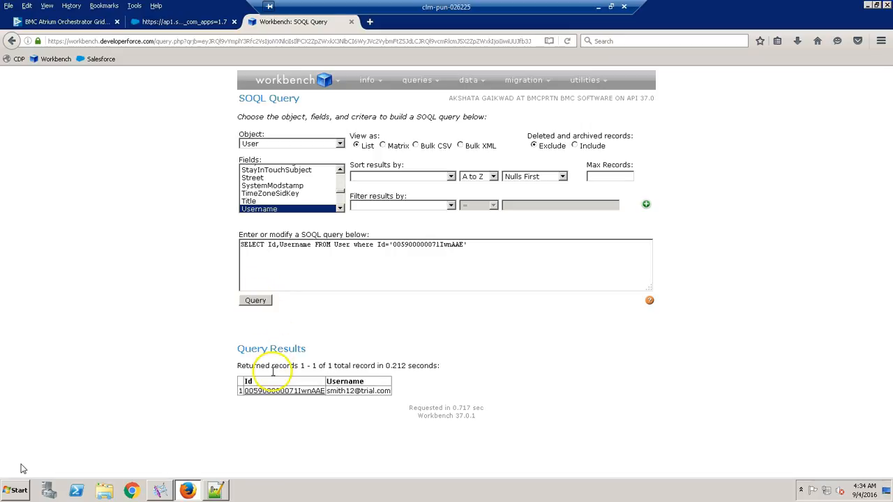
# Step: Open the user record from the query results and examine its field values
pyautogui.click(272, 395)
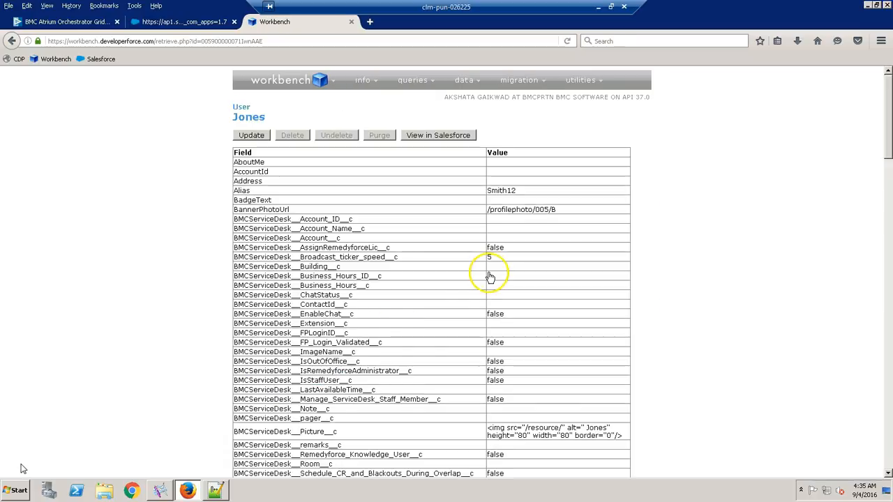
pyautogui.moveTo(888, 152); pyautogui.dragTo(888, 168)
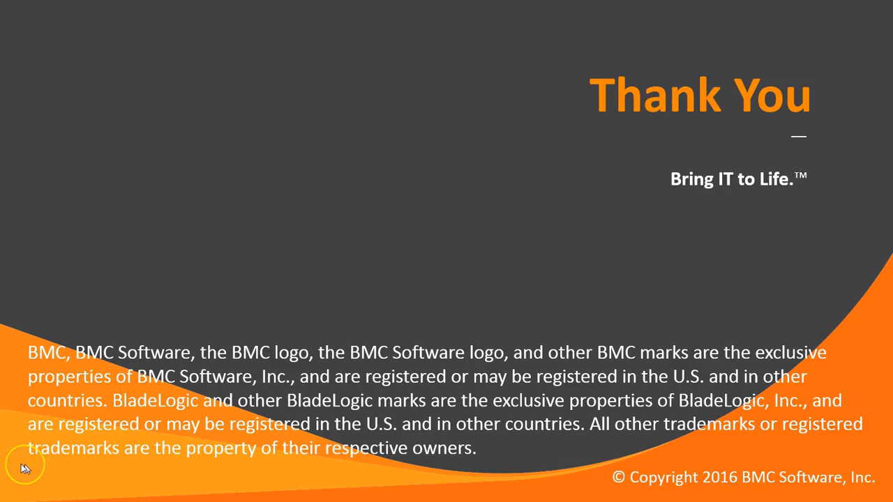
pyautogui.click(22, 465)
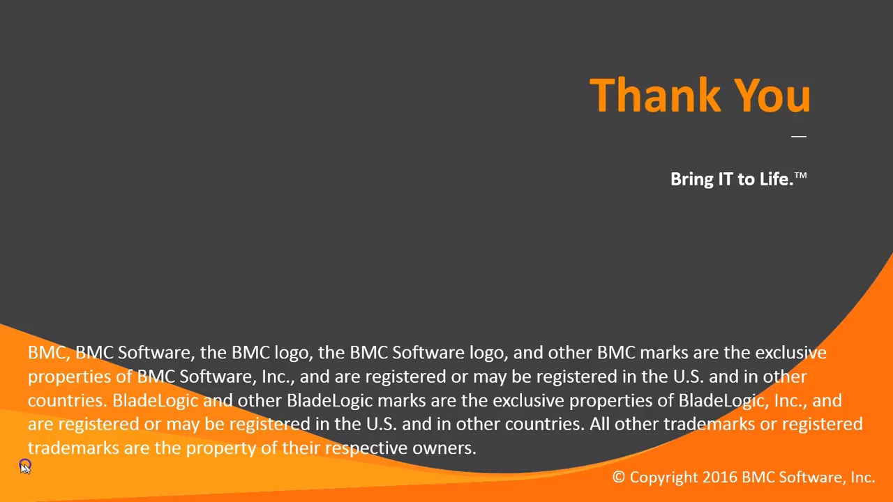